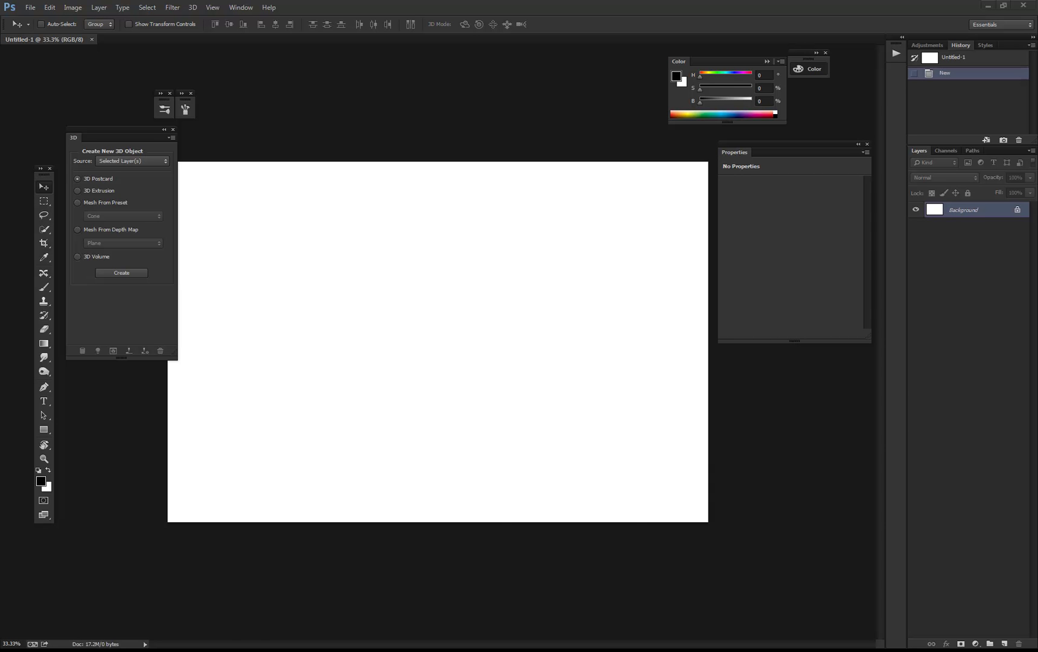
Drag the Chrome window with the YouTube reference video onto the Photoshop workspace
{"action": "left_click_drag", "start_coordinate": [0, 145], "coordinate": [324, 82]}
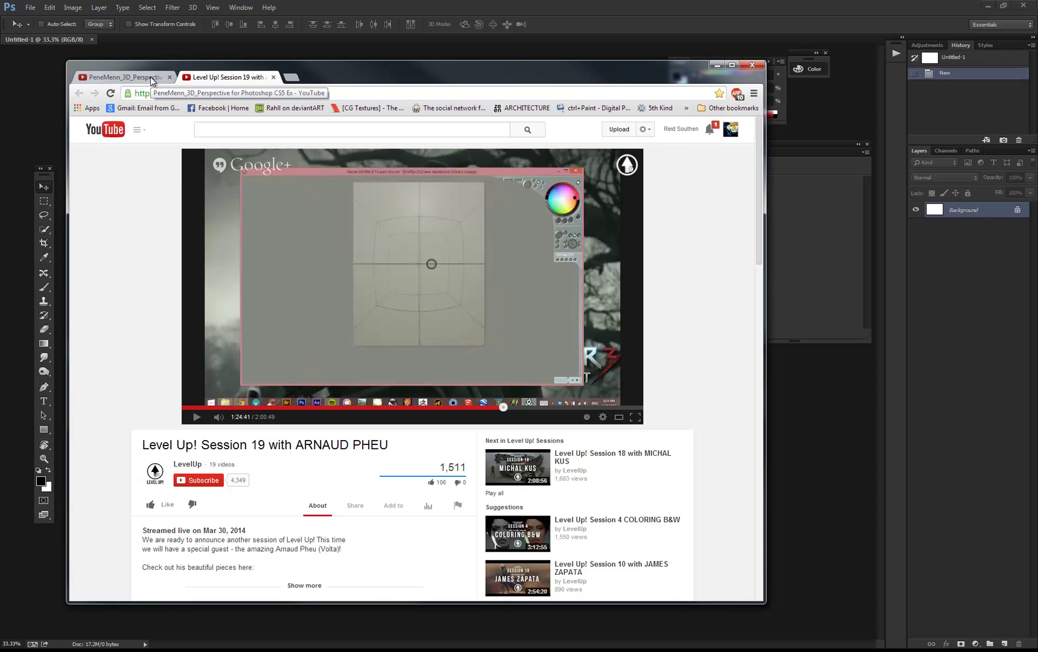
Switch to the PeneMenn_3D_Perspective video, then move the browser aside to reveal the Untitled-1 canvas
{"action": "left_click", "coordinate": [151, 80]}
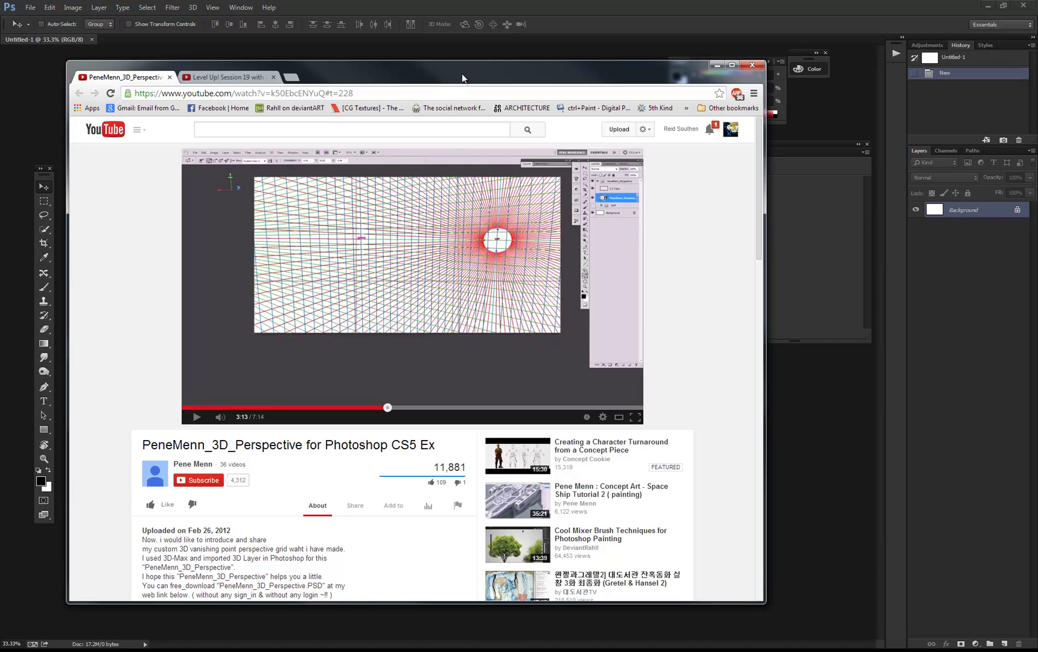
{"action": "left_click_drag", "start_coordinate": [462, 73], "coordinate": [0, 60]}
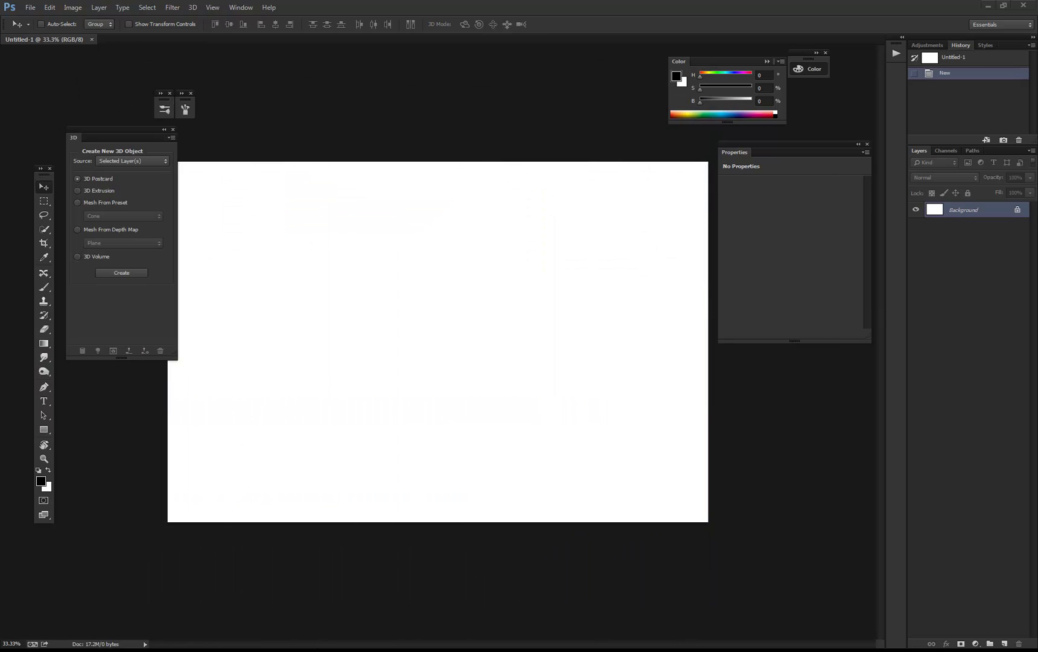
Bring Photoshop forward and choose 3D > New 3D Layer from File to browse Perspective Grid Files
{"action": "left_click", "coordinate": [324, 220]}
{"action": "left_click", "coordinate": [193, 7]}
{"action": "left_click", "coordinate": [294, 21]}
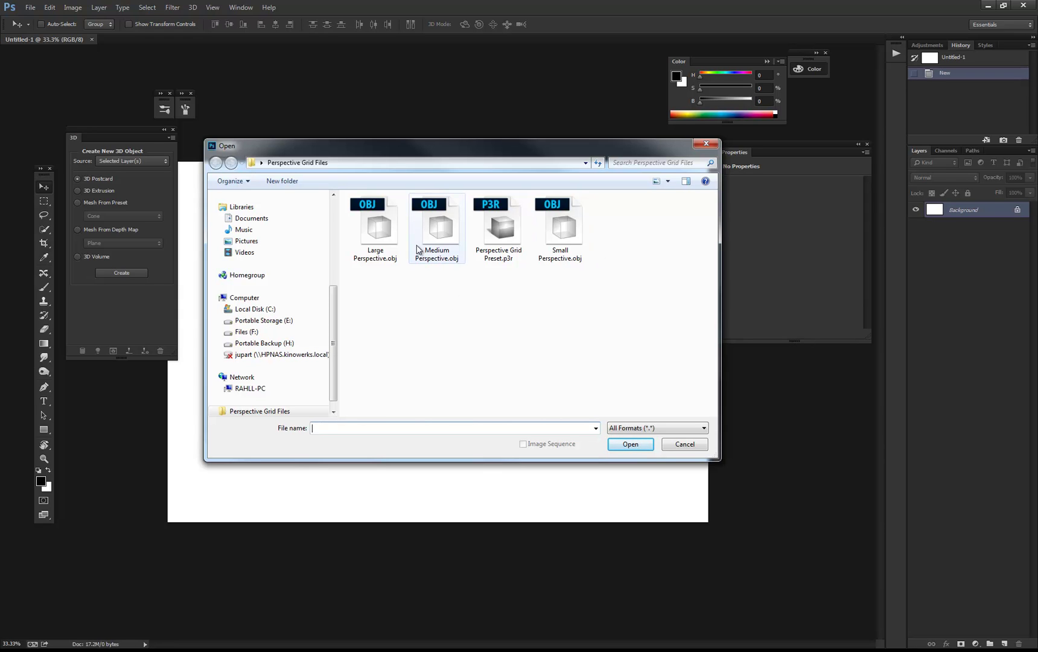
Open Large Perspective.obj as a 3D layer, accept the scene size, and decline the 3D workspace
{"action": "left_click", "coordinate": [396, 220]}
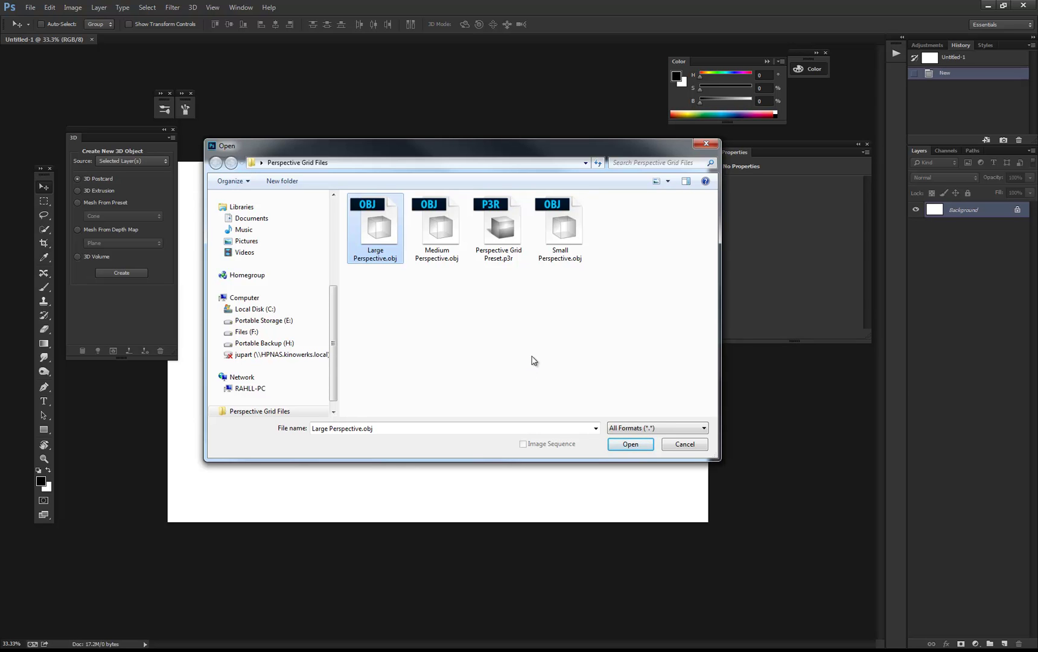
{"action": "left_click", "coordinate": [625, 444]}
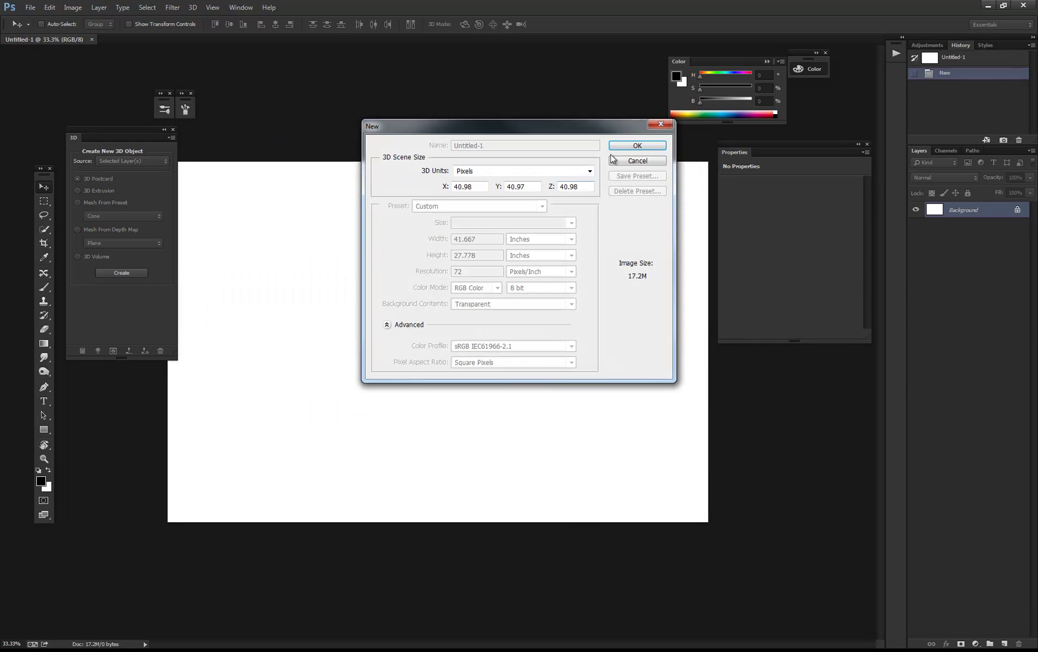
{"action": "left_click", "coordinate": [624, 145]}
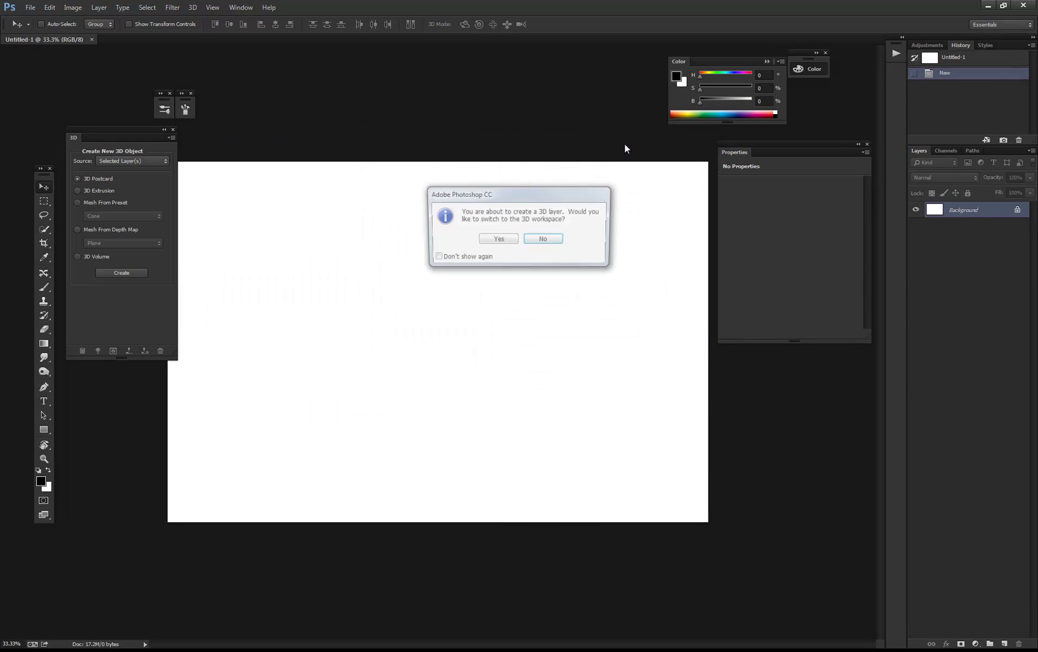
{"action": "left_click", "coordinate": [531, 240]}
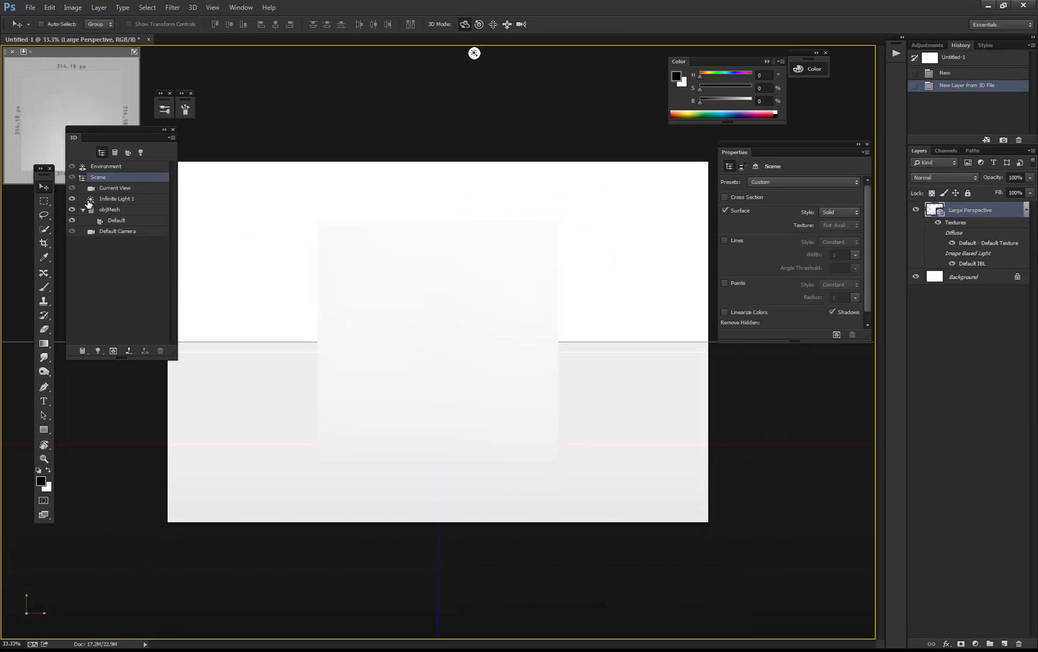
Turn off Infinite Light 1 and load Perspective Grid Preset.p3r as the render preset
{"action": "left_click", "coordinate": [72, 198]}
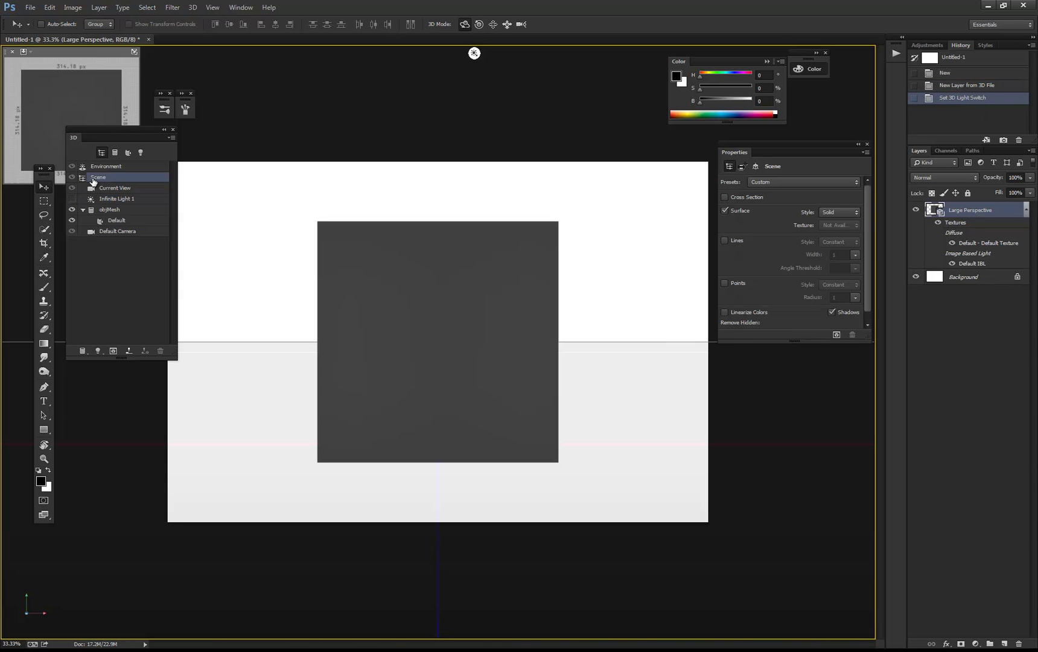
{"action": "left_click", "coordinate": [789, 181]}
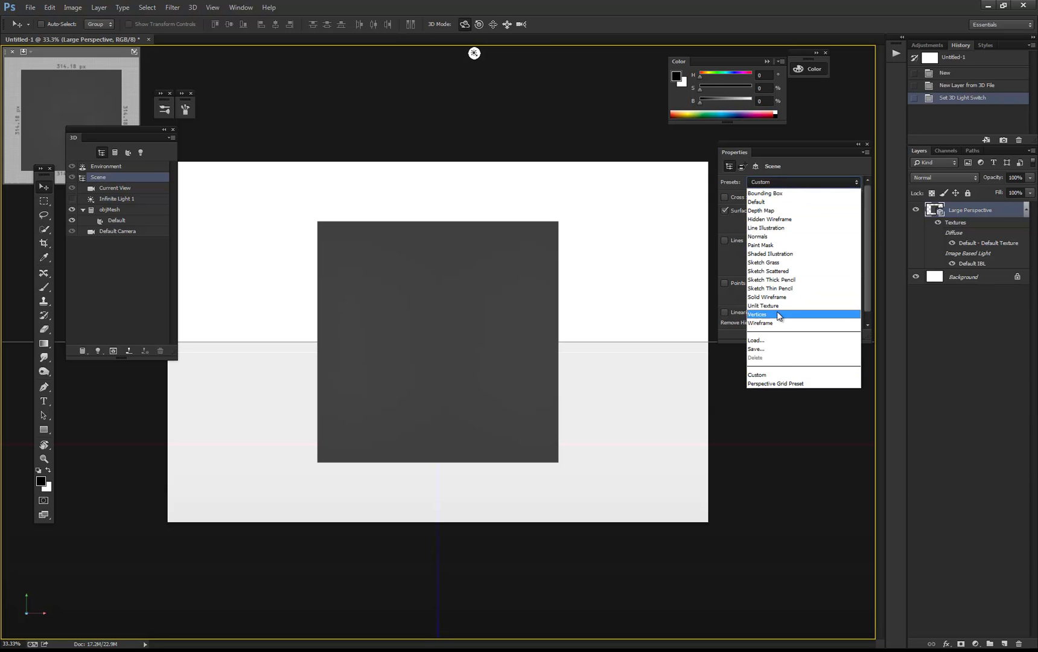
{"action": "left_click", "coordinate": [779, 340]}
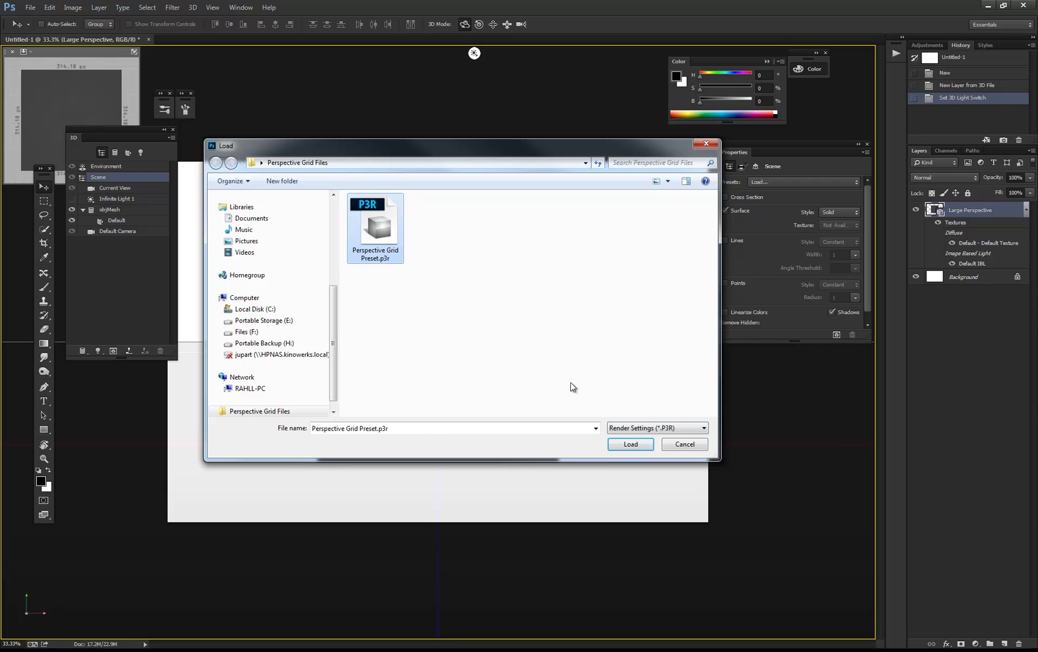
{"action": "left_click", "coordinate": [625, 446]}
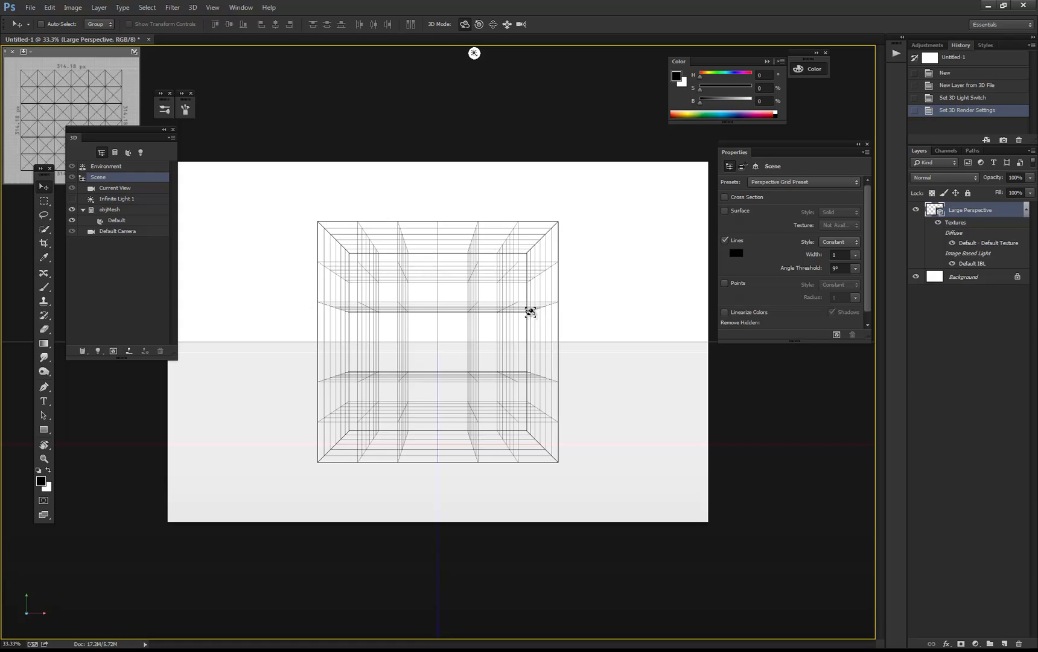
Slide the 3D camera to size the line grid, then rotate it to an angled view
{"action": "left_click", "coordinate": [507, 25]}
{"action": "left_click_drag", "start_coordinate": [468, 364], "coordinate": [461, 466]}
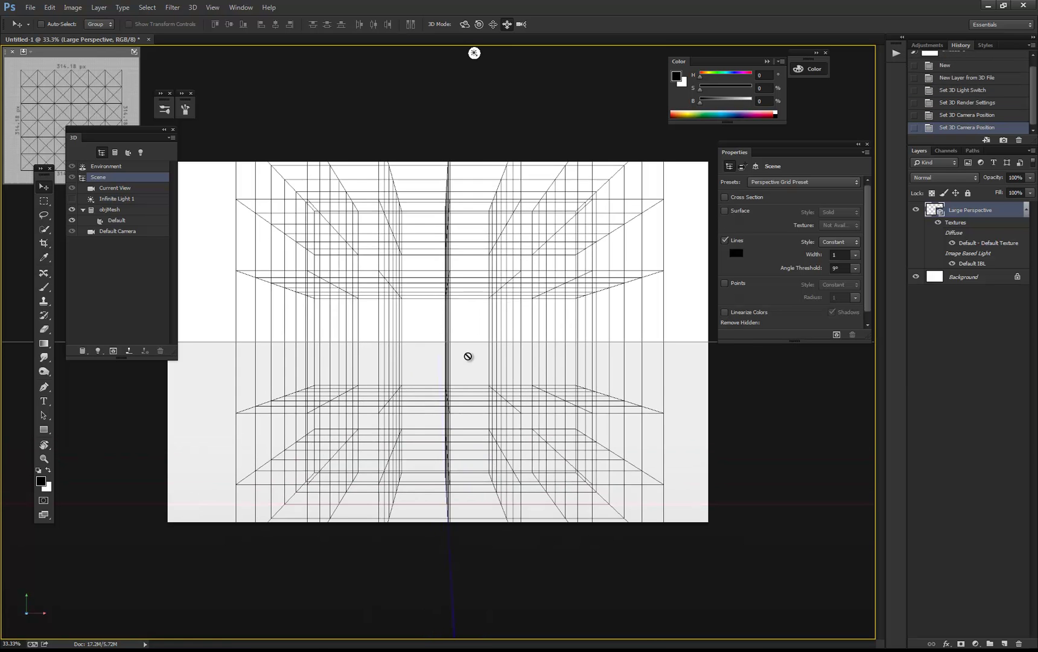
{"action": "left_click_drag", "start_coordinate": [468, 356], "coordinate": [419, 402]}
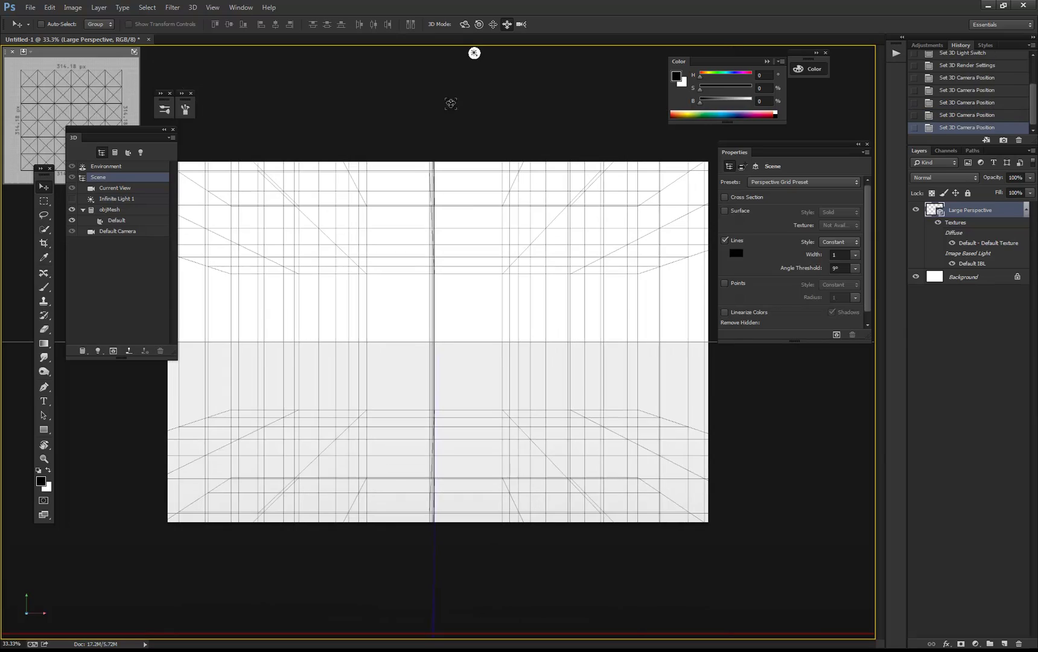
{"action": "left_click", "coordinate": [465, 24]}
{"action": "left_click_drag", "start_coordinate": [443, 190], "coordinate": [504, 362]}
Shift the grid view to the left, then select the Background layer
{"action": "left_click", "coordinate": [493, 24]}
{"action": "left_click", "coordinate": [507, 24]}
{"action": "left_click_drag", "start_coordinate": [567, 271], "coordinate": [554, 306]}
{"action": "left_click", "coordinate": [464, 25]}
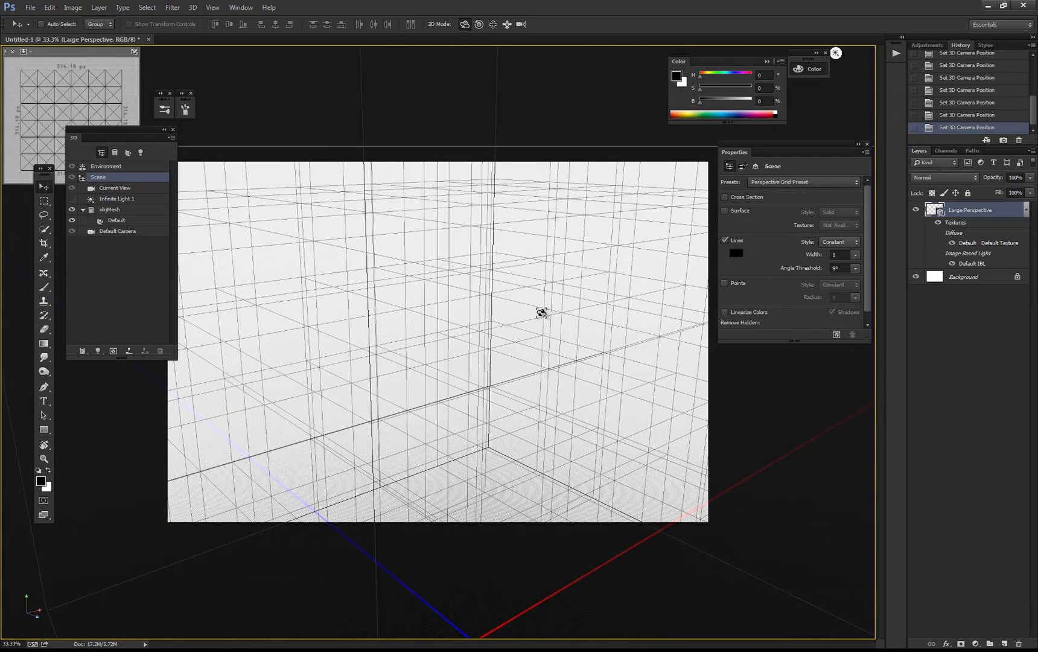
{"action": "left_click", "coordinate": [970, 278]}
Add Layer 1 and brush a wide gray block across the lower canvas, undoing a stray vertical stroke
{"action": "left_click", "coordinate": [1005, 644]}
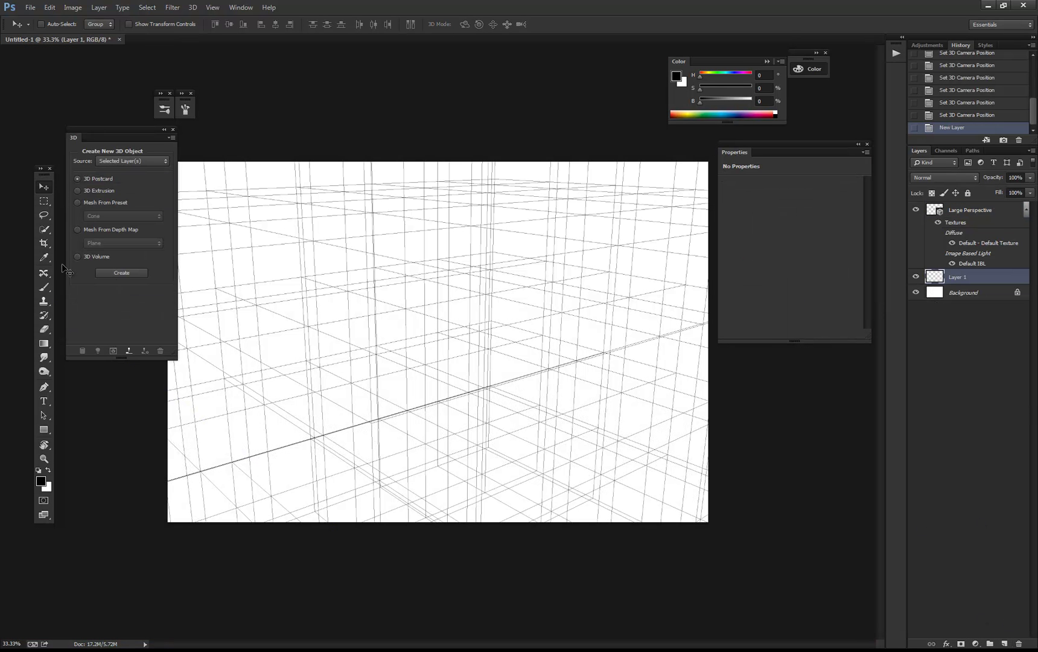
{"action": "left_click", "coordinate": [43, 287]}
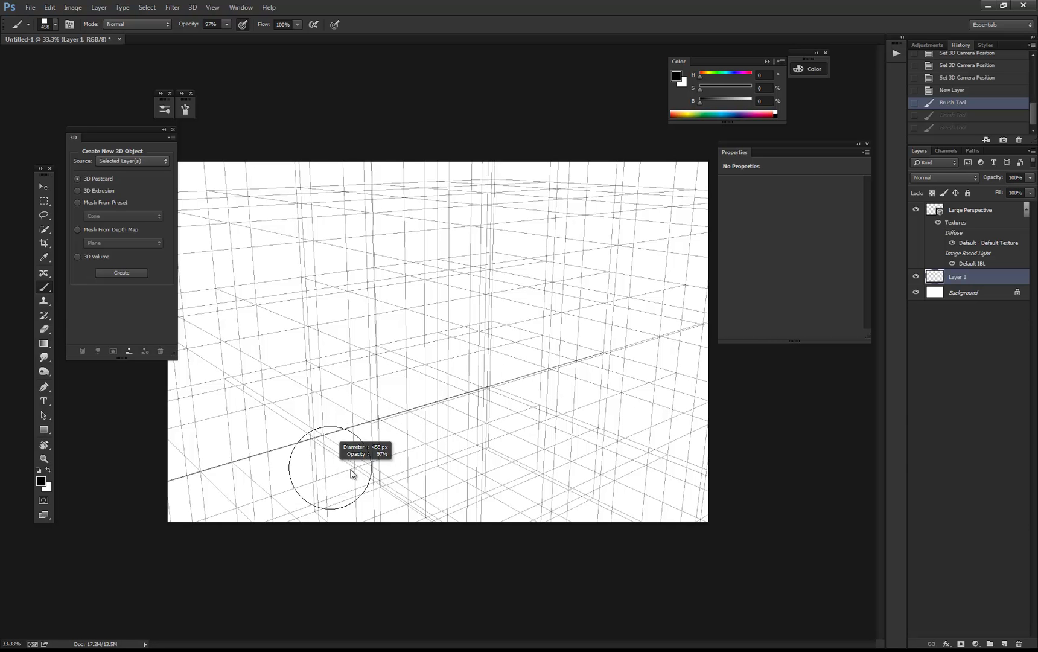
{"action": "left_click_drag", "start_coordinate": [241, 489], "coordinate": [643, 394]}
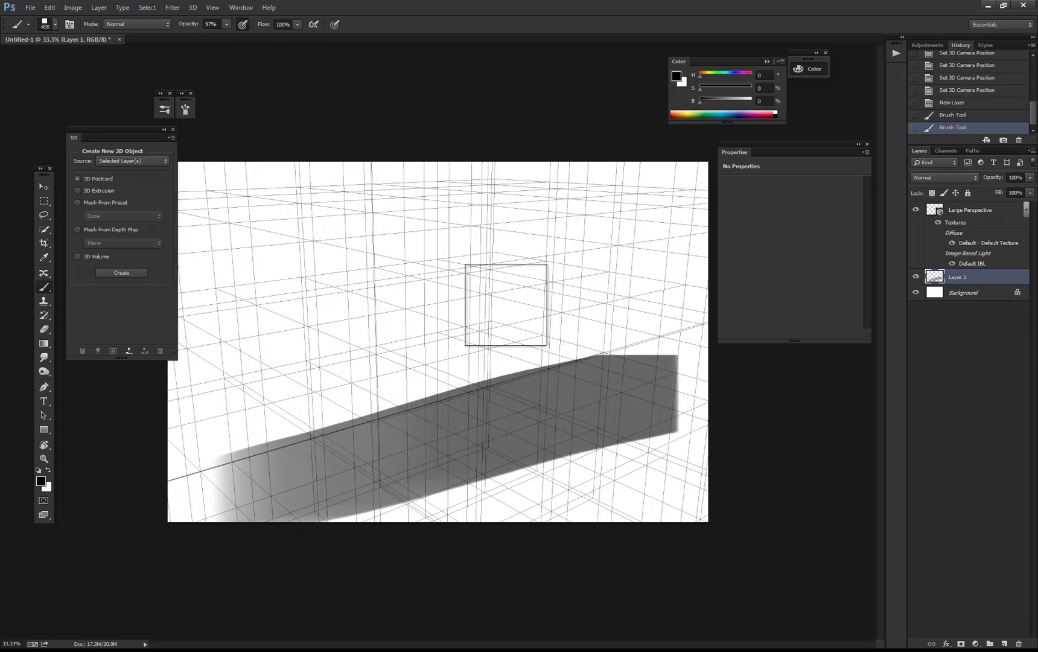
{"action": "left_click_drag", "start_coordinate": [533, 186], "coordinate": [455, 568]}
{"action": "key", "text": "ctrl+z"}
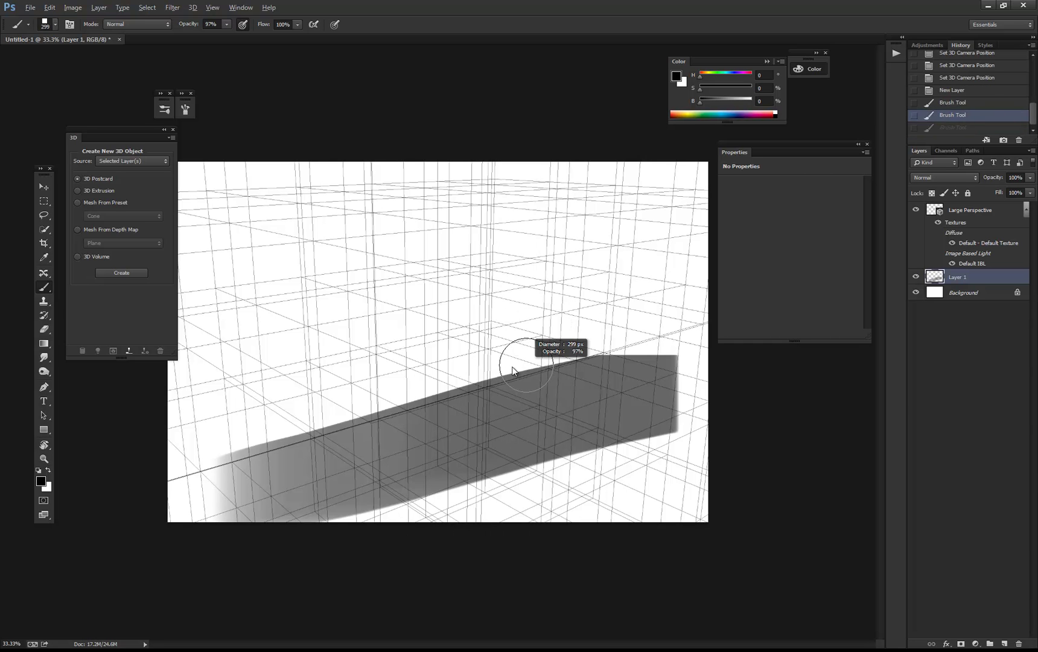
Paint more gray vertical and diagonal blocks along the grid, undo the last two, and reselect Large Perspective
{"action": "mouse_move", "coordinate": [512, 380]}
{"action": "left_mouse_down"}
{"action": "mouse_move", "coordinate": [547, 228]}
{"action": "mouse_move", "coordinate": [530, 203]}
{"action": "left_mouse_up"}
{"action": "left_click_drag", "start_coordinate": [644, 181], "coordinate": [634, 355]}
{"action": "left_click_drag", "start_coordinate": [191, 462], "coordinate": [408, 423]}
{"action": "mouse_move", "coordinate": [485, 524]}
{"action": "left_mouse_down"}
{"action": "mouse_move", "coordinate": [663, 465]}
{"action": "mouse_move", "coordinate": [380, 526]}
{"action": "mouse_move", "coordinate": [482, 433]}
{"action": "mouse_move", "coordinate": [597, 374]}
{"action": "left_mouse_up"}
{"action": "mouse_move", "coordinate": [599, 268]}
{"action": "left_mouse_down"}
{"action": "mouse_move", "coordinate": [606, 334]}
{"action": "mouse_move", "coordinate": [585, 340]}
{"action": "left_mouse_up"}
{"action": "left_click", "coordinate": [205, 265]}
{"action": "mouse_move", "coordinate": [335, 280]}
{"action": "left_mouse_down"}
{"action": "mouse_move", "coordinate": [389, 271]}
{"action": "mouse_move", "coordinate": [204, 291]}
{"action": "mouse_move", "coordinate": [377, 258]}
{"action": "left_mouse_up"}
{"action": "key", "text": "ctrl+alt+z"}
{"action": "key", "text": "ctrl+alt+z"}
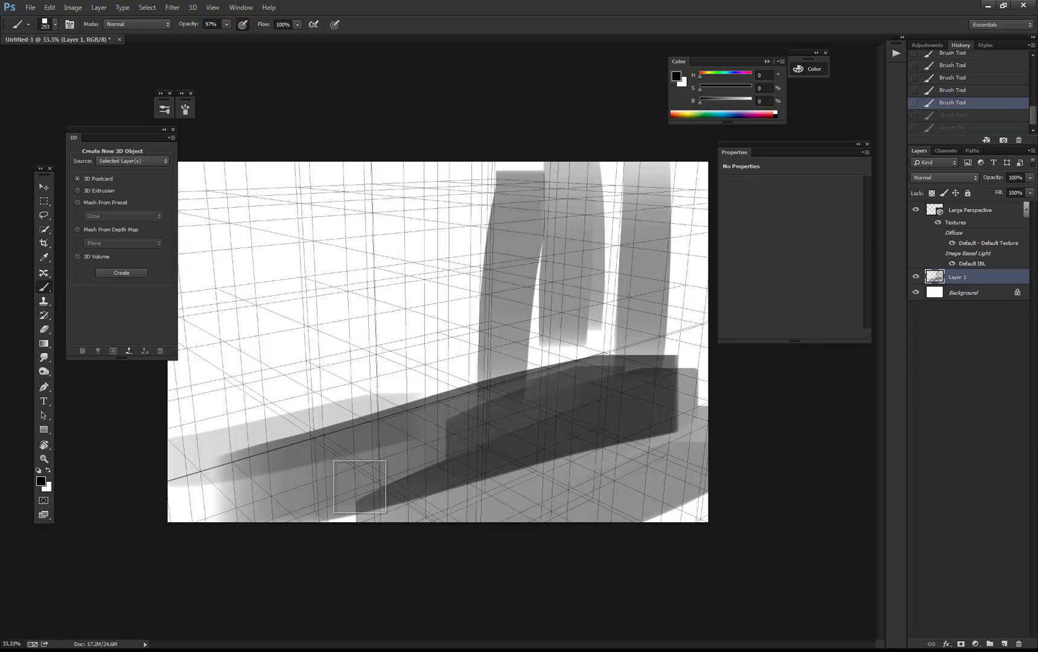
{"action": "left_click", "coordinate": [939, 216]}
Orbit the grid so the ground lies level, hide Layer 1, and add an empty Layer 2 above Background
{"action": "left_click", "coordinate": [45, 191]}
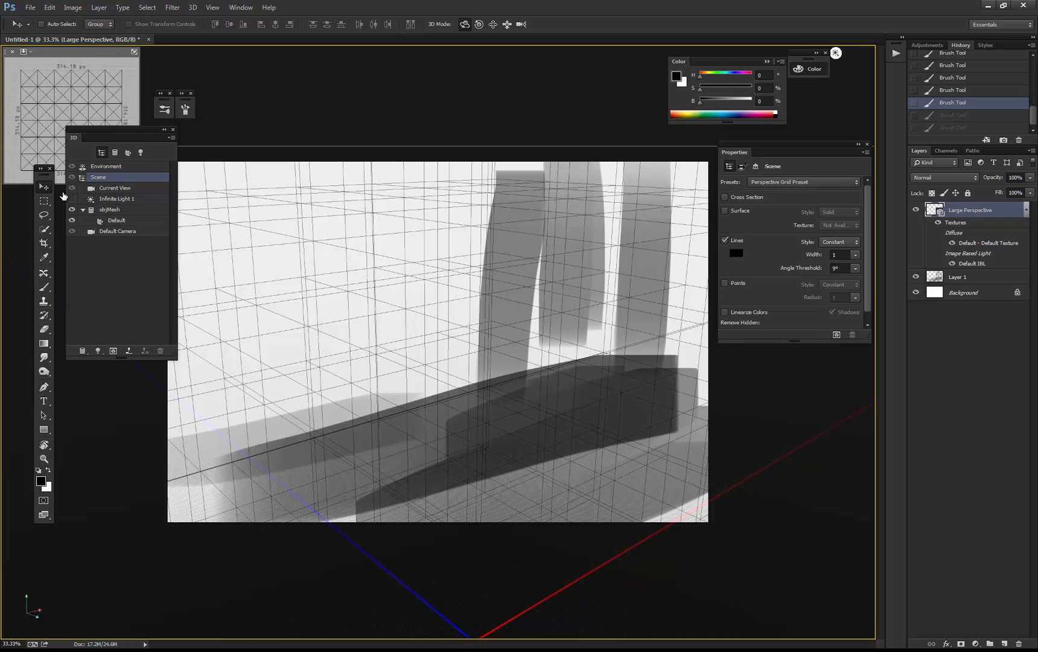
{"action": "left_click_drag", "start_coordinate": [473, 274], "coordinate": [605, 279]}
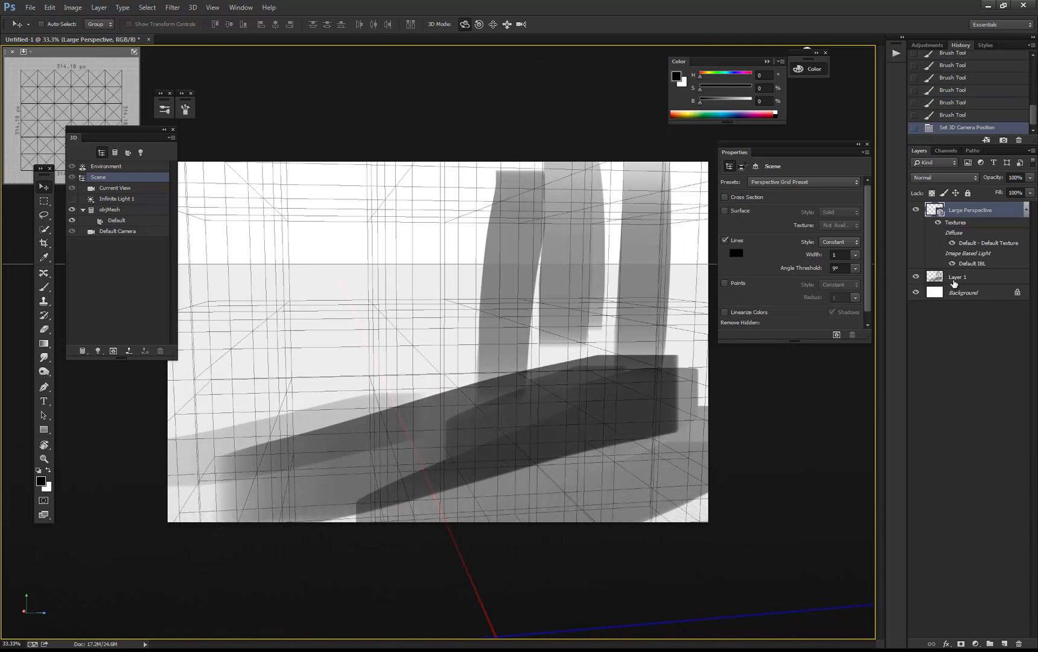
{"action": "left_click", "coordinate": [953, 278]}
{"action": "left_click", "coordinate": [915, 276]}
{"action": "left_click", "coordinate": [950, 293]}
{"action": "left_click", "coordinate": [1004, 643]}
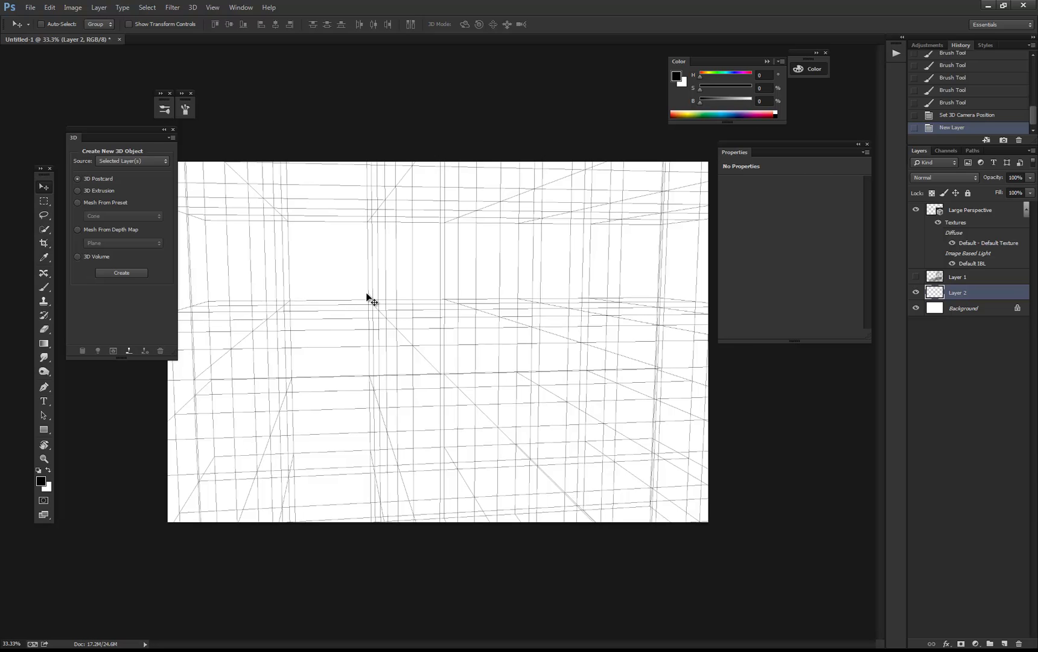